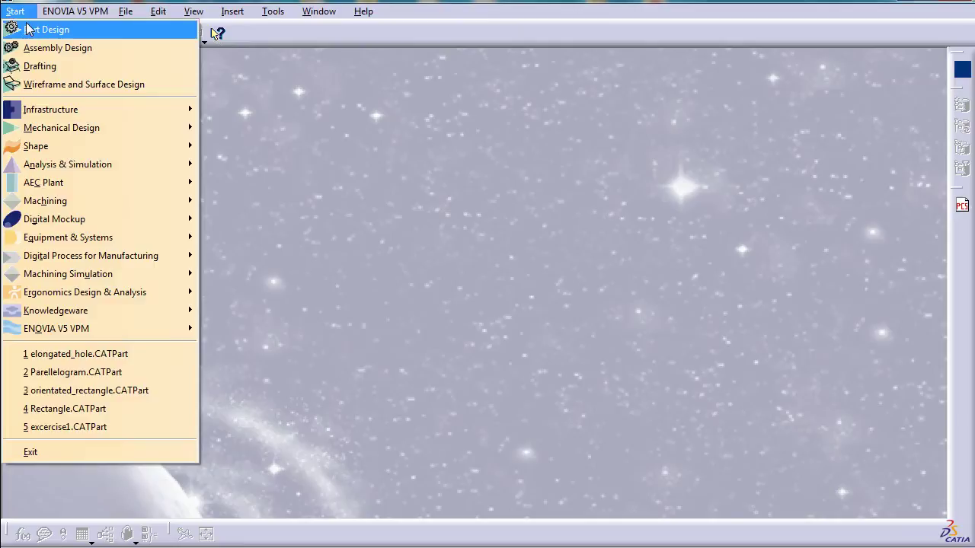
Create a new Part Design part named Cylindrical_Elongated_Hole
click(42, 30)
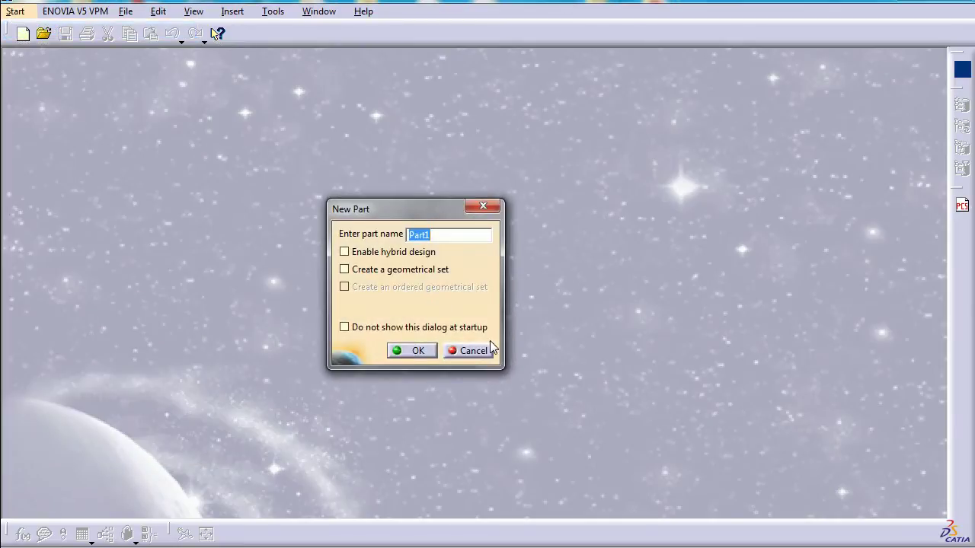
text(Cyli)
text(ndri)
text(cal_Elongated)
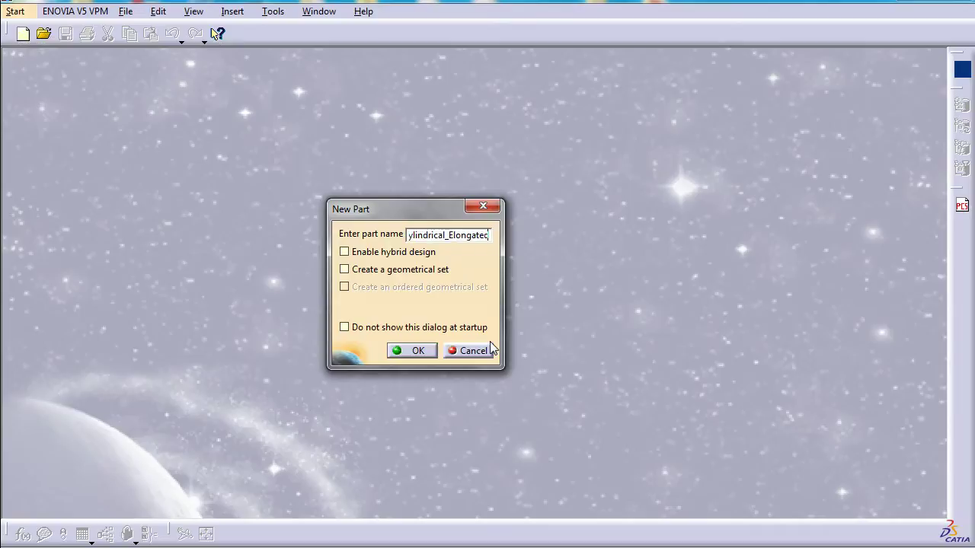
text(_Hole)
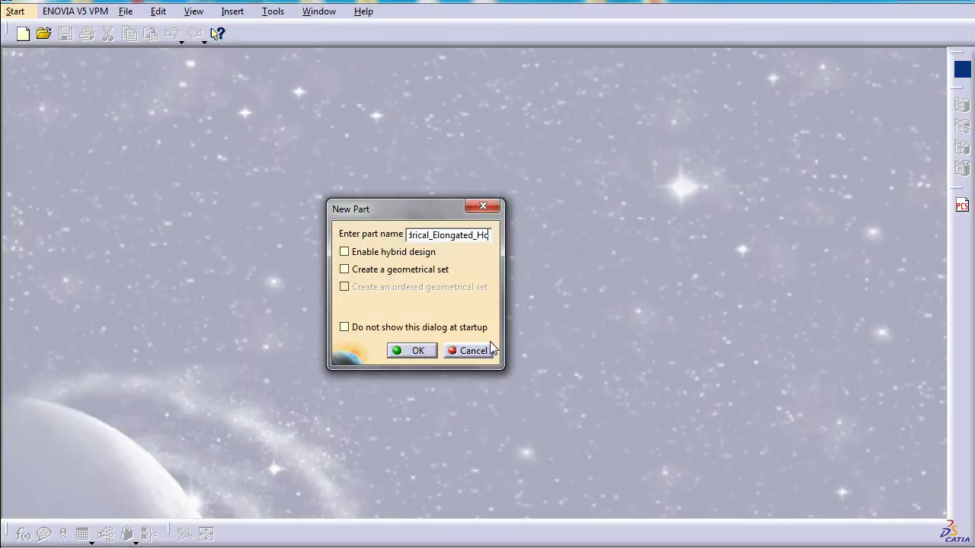
click(419, 352)
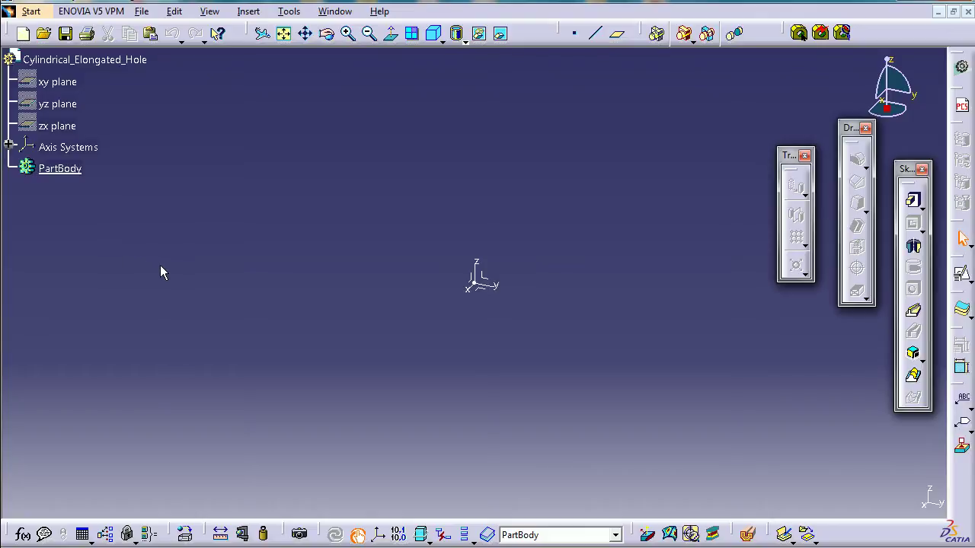
Create a positioned sketch on the YZ plane of the absolute axis system, with implicit origin and orientation
click(489, 286)
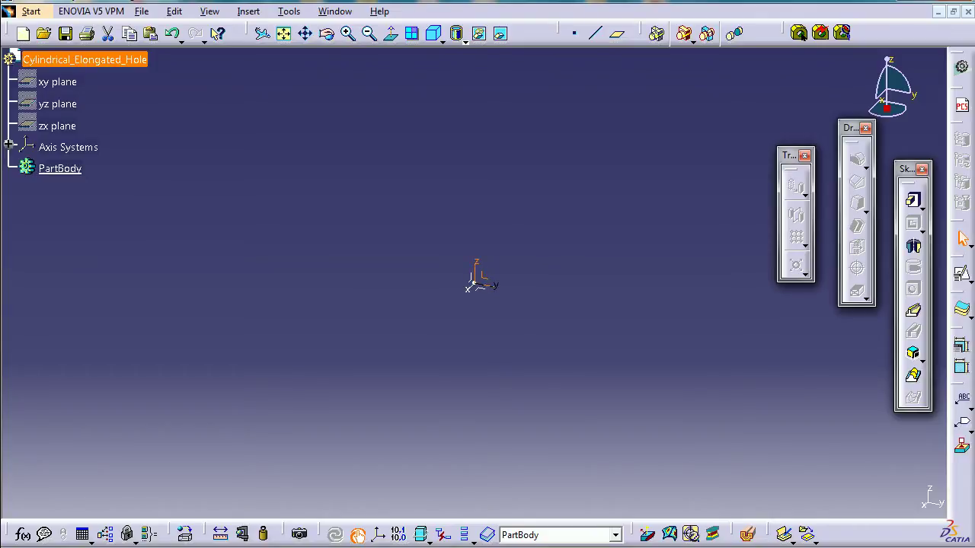
click(969, 280)
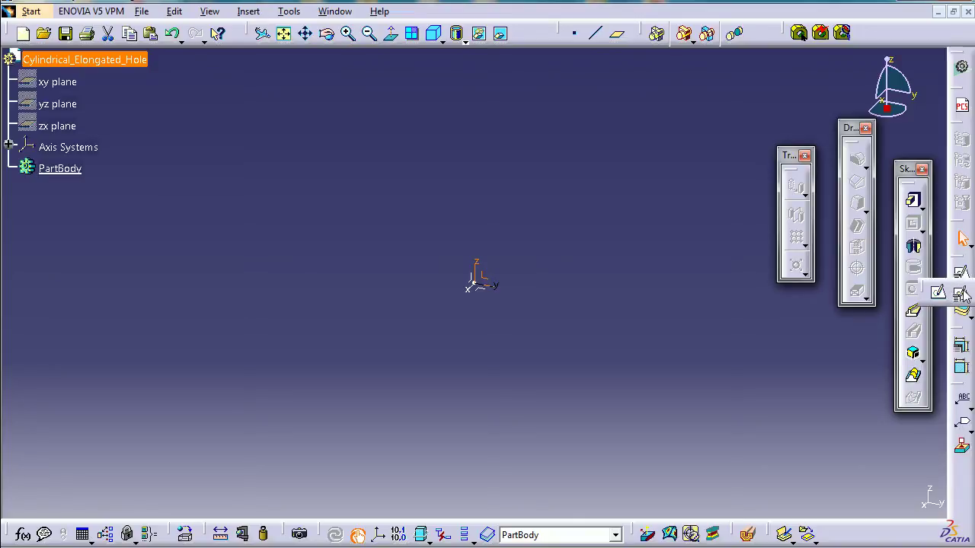
click(961, 294)
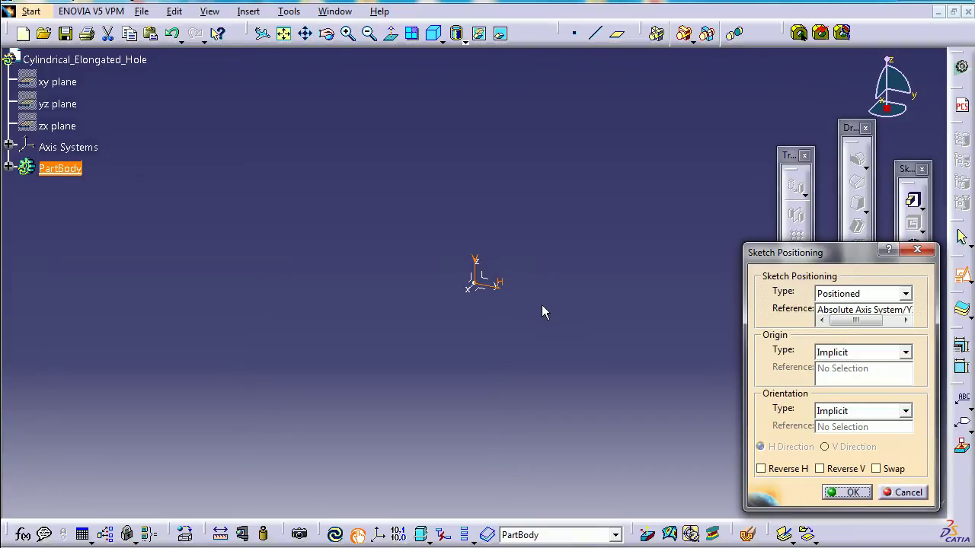
click(852, 493)
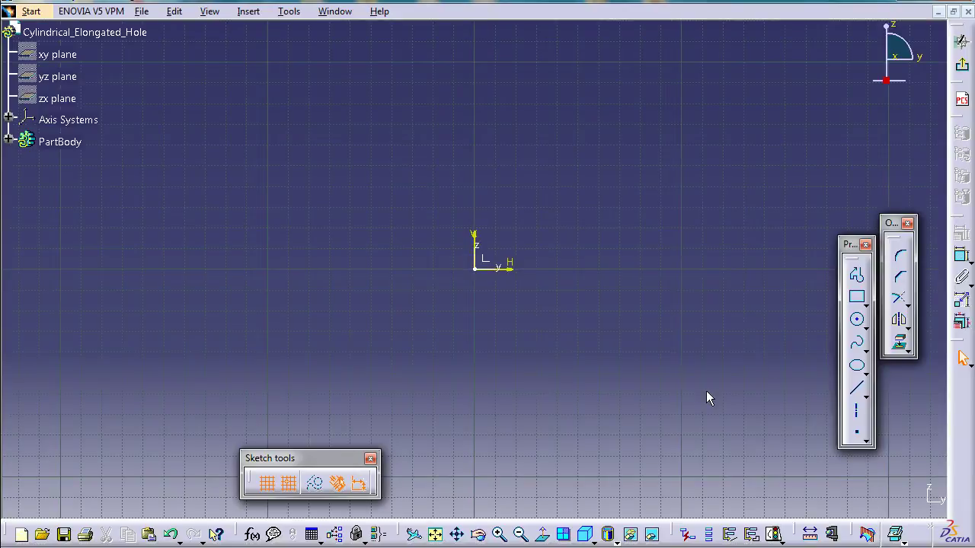
Sketch a cylindrical elongated hole arching above the origin, with a centre arc radius of about 141 mm and end radius of about 31 mm
click(866, 304)
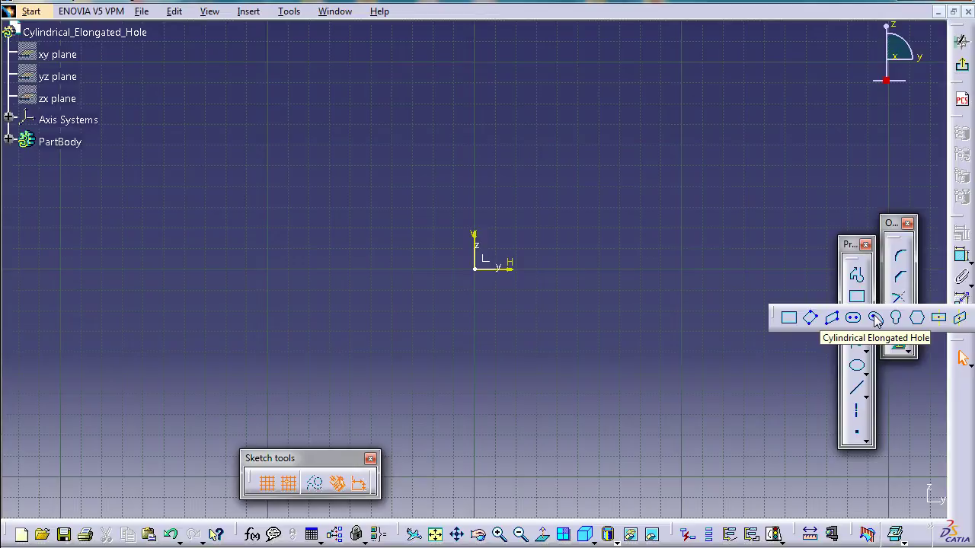
click(875, 319)
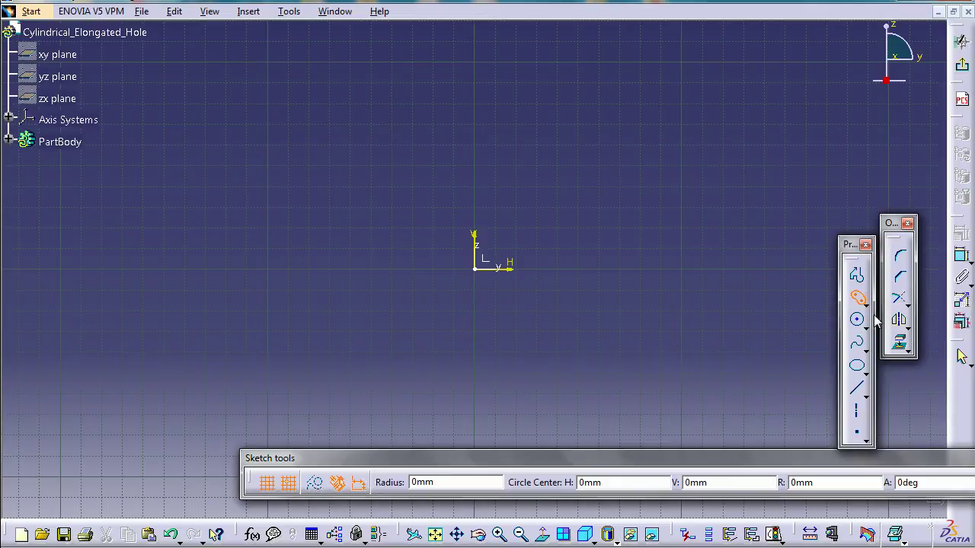
click(432, 89)
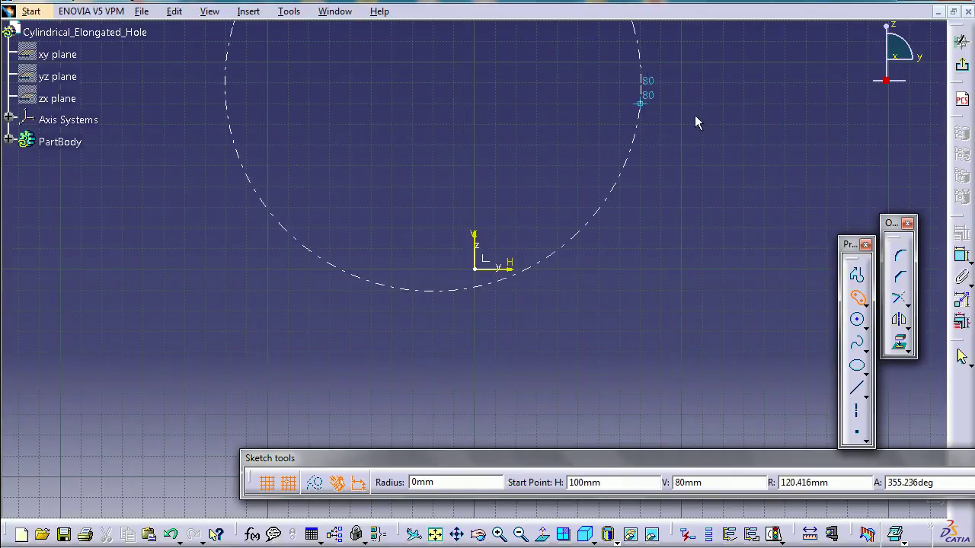
click(732, 119)
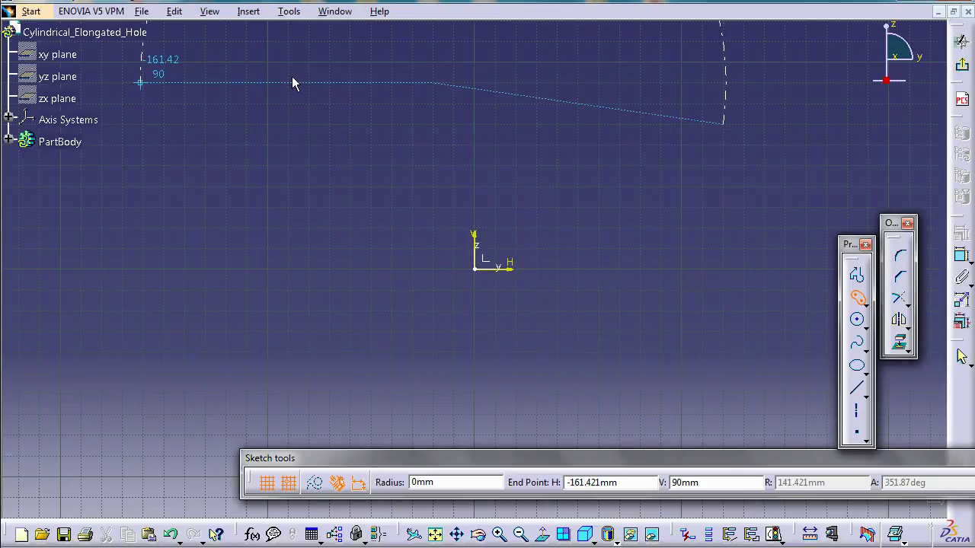
middle_drag(291, 76, 306, 190)
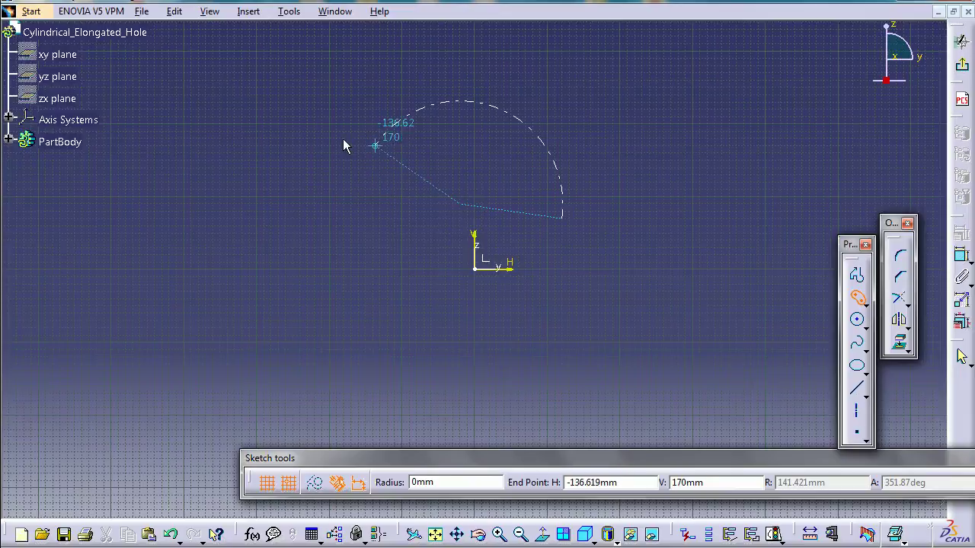
click(356, 189)
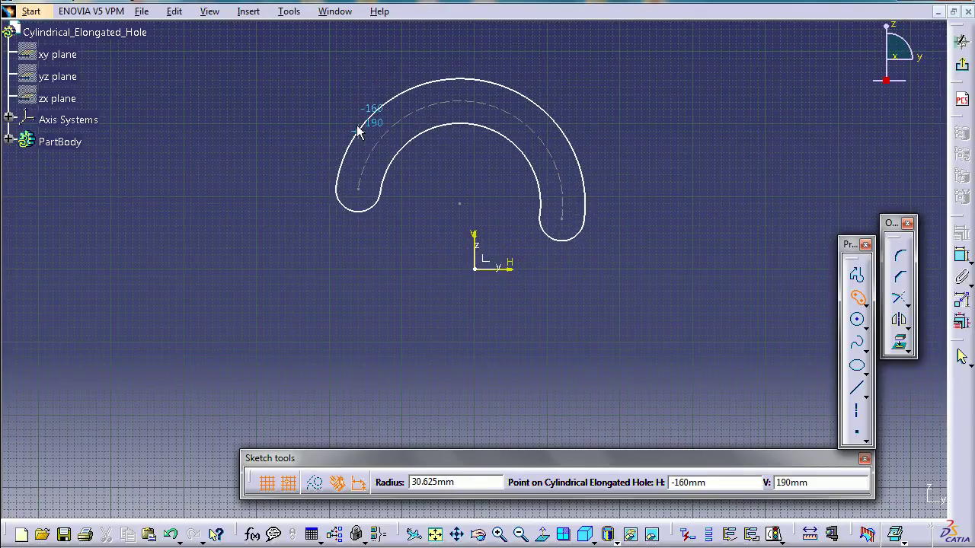
click(358, 130)
click(675, 156)
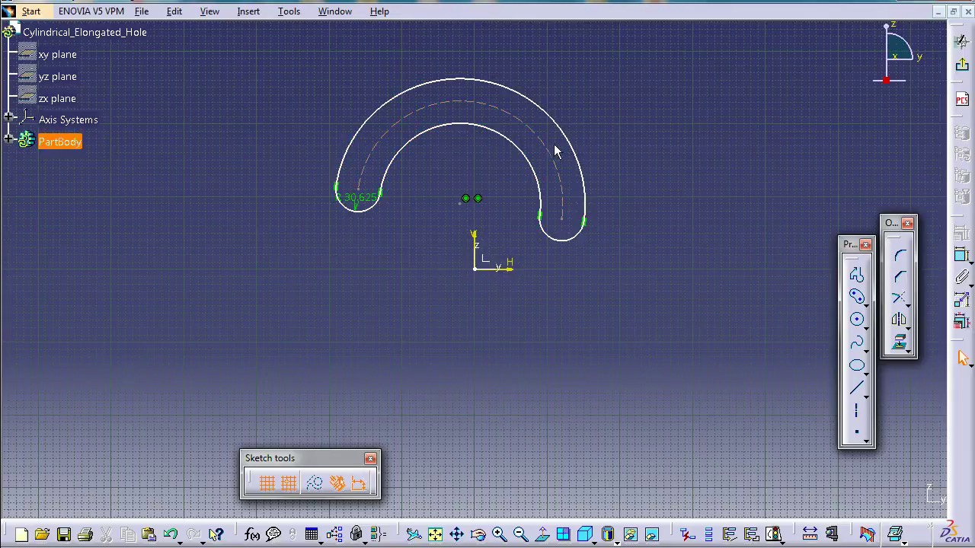
Select the whole elongated hole profile and move it up and to the right, clear of the sketch origin
mouse_move(566, 126)
middle_down()
mouse_move(722, 128)
mouse_move(525, 148)
mouse_move(609, 208)
mouse_move(472, 109)
mouse_move(479, 130)
middle_up()
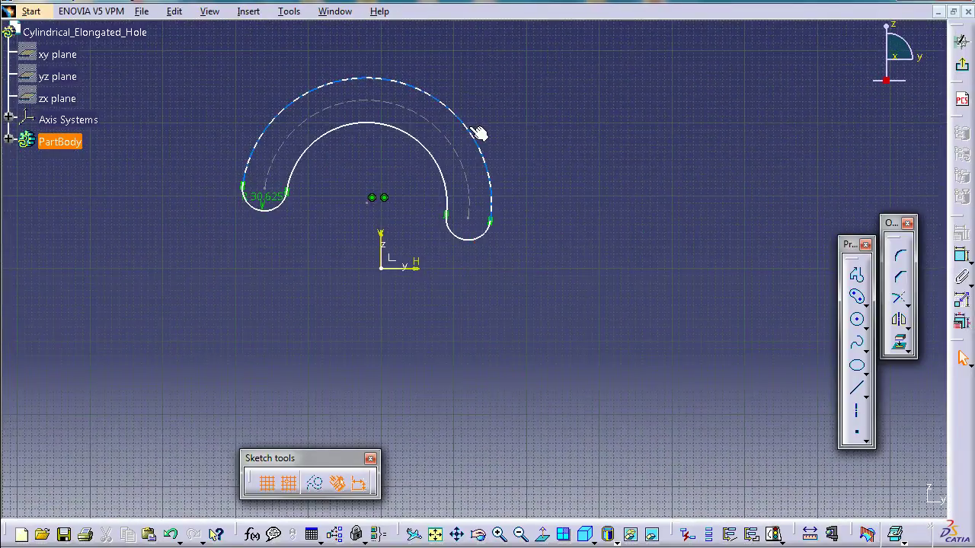
drag(349, 193, 168, 294)
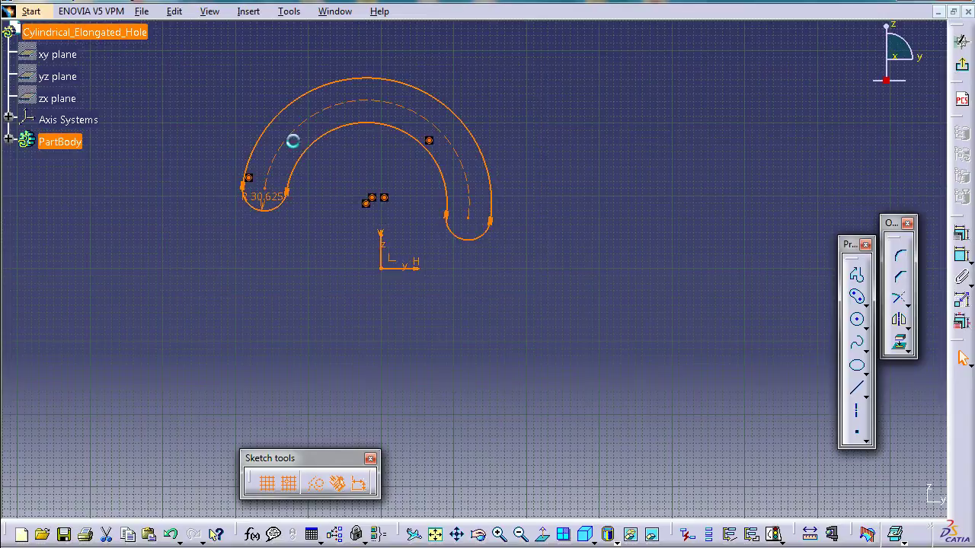
mouse_move(434, 99)
mouse_down()
mouse_move(570, 194)
mouse_move(644, 78)
mouse_move(556, 170)
mouse_move(605, 75)
mouse_up()
click(734, 111)
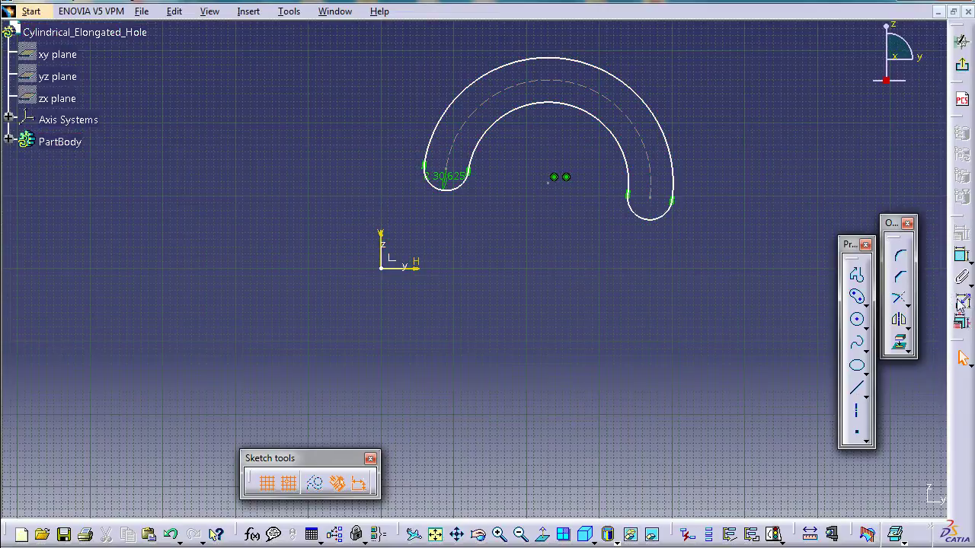
Add a radius constraint to the dashed centre arc of the elongated hole
click(960, 256)
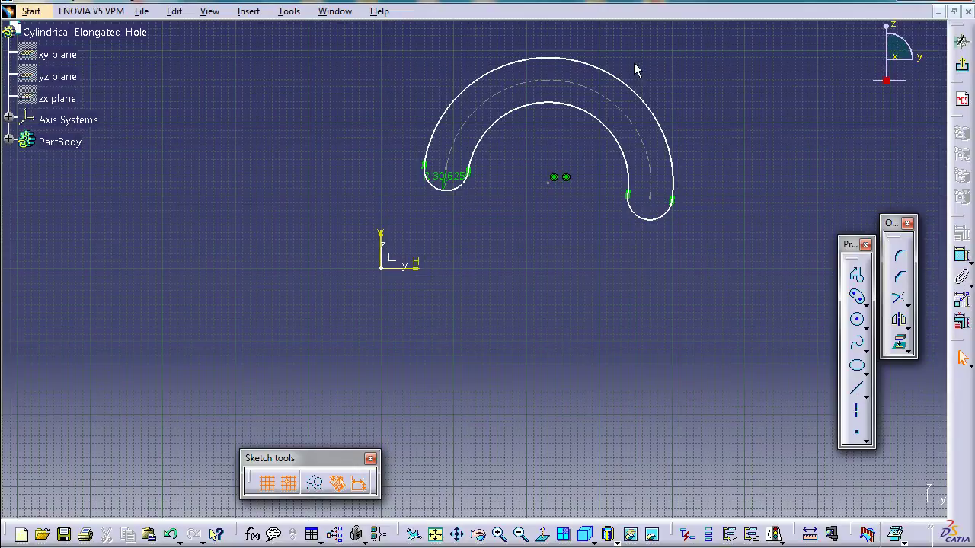
click(616, 103)
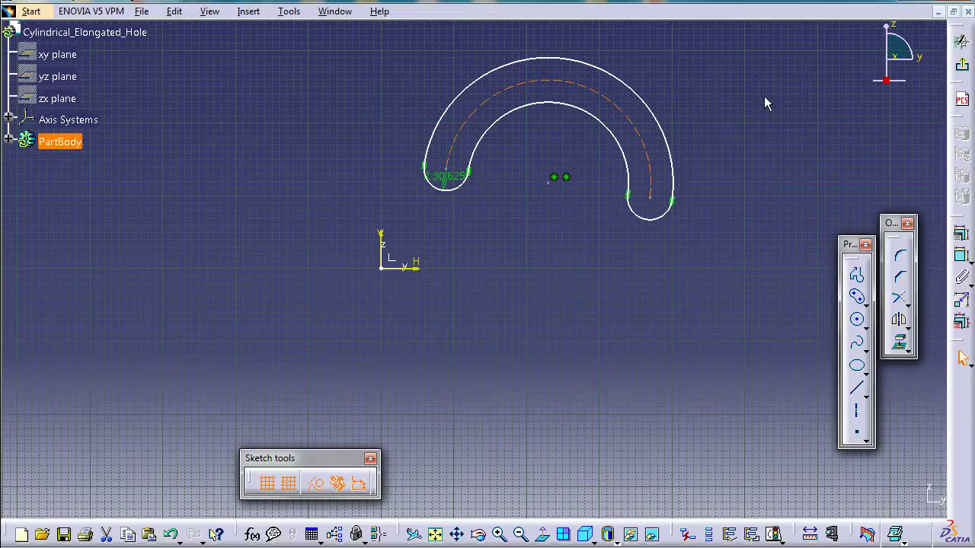
click(820, 161)
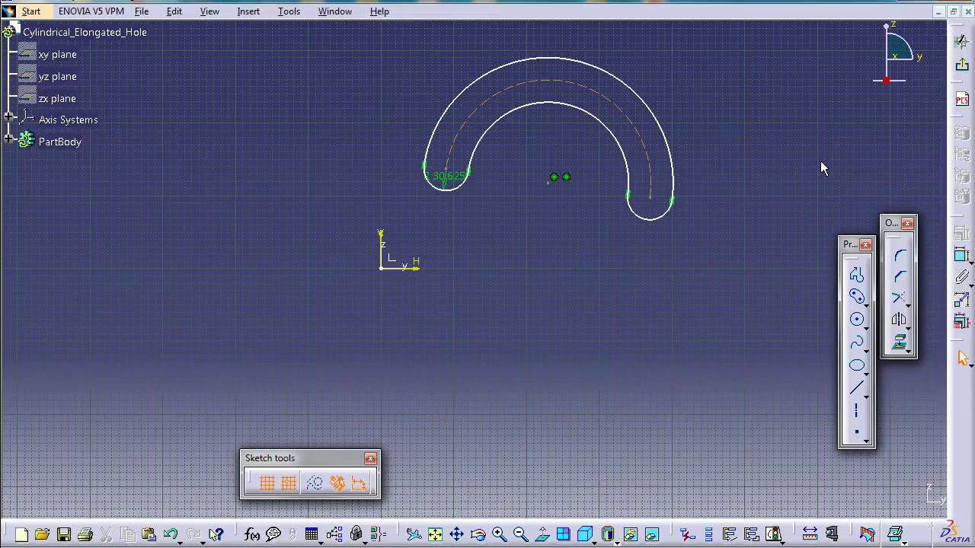
click(961, 256)
click(643, 136)
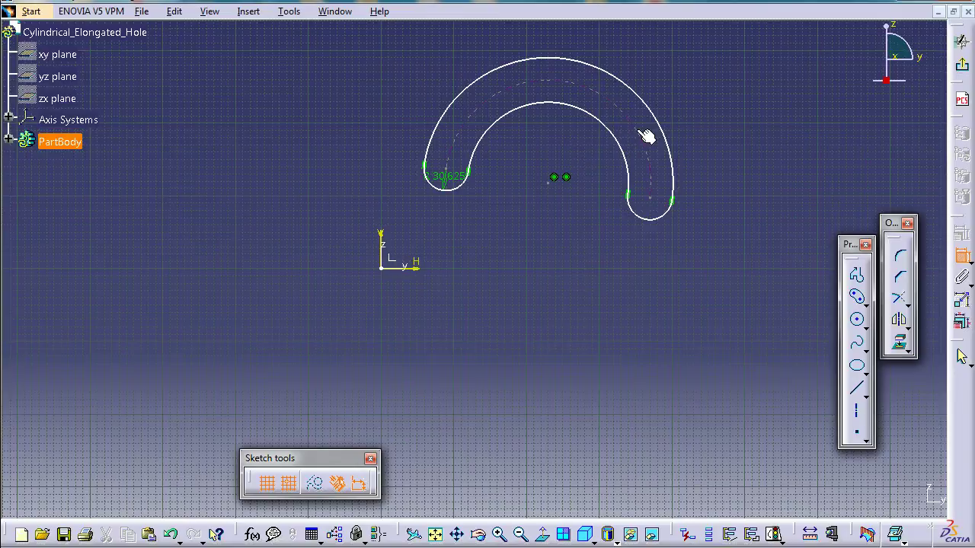
click(778, 241)
Dimension the horizontal distance between the arc centre point and the sketch origin, placing the dimension below the profile
click(549, 183)
click(384, 269)
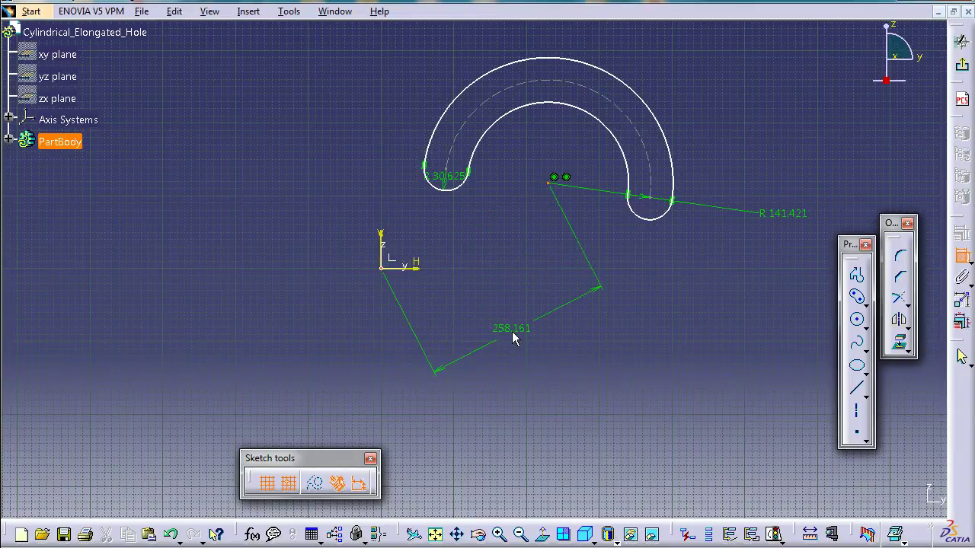
right_click(511, 331)
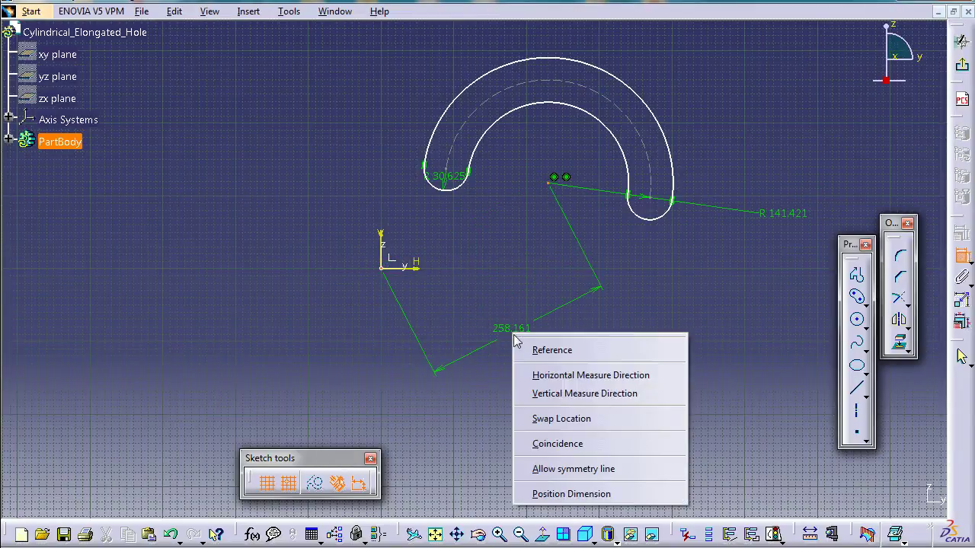
click(543, 376)
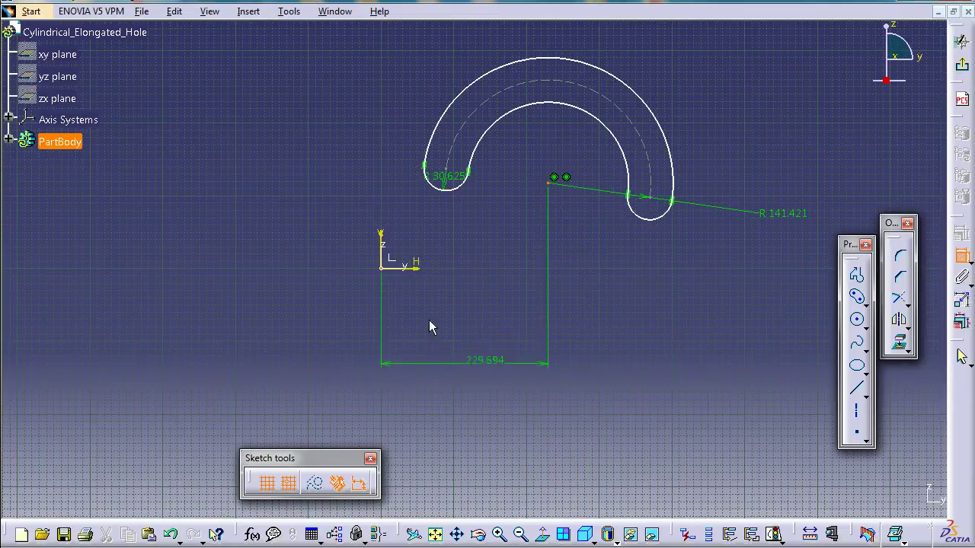
click(441, 364)
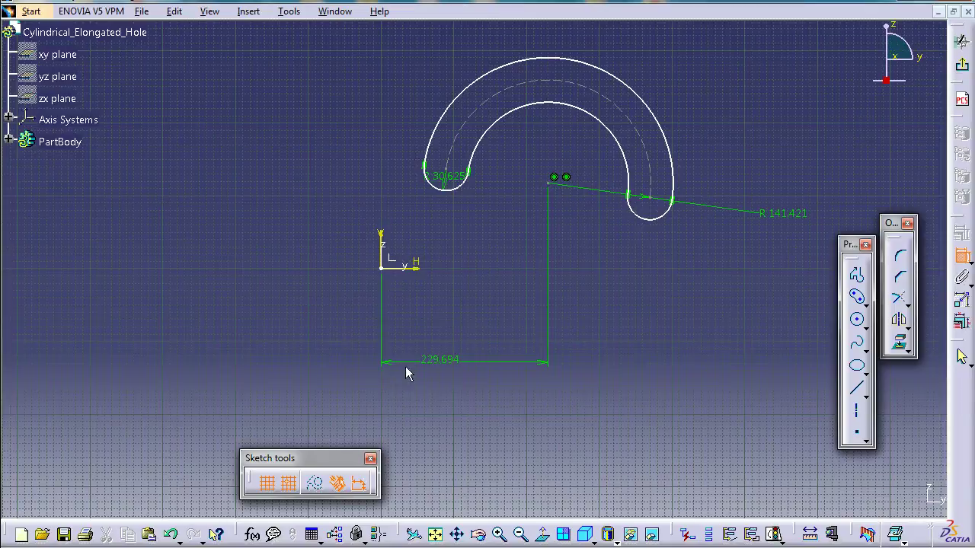
Dimension the vertical distance from the arc centre point to the H axis
click(548, 182)
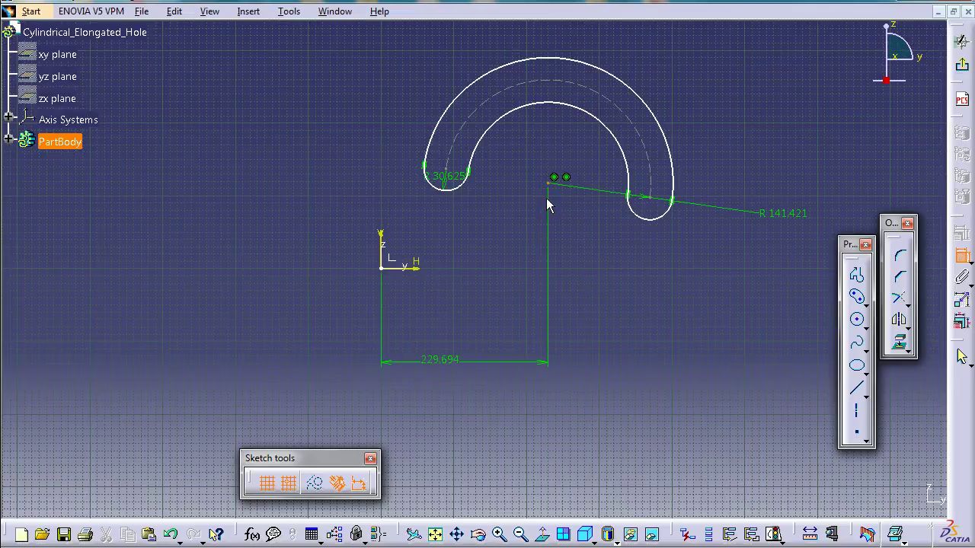
click(415, 268)
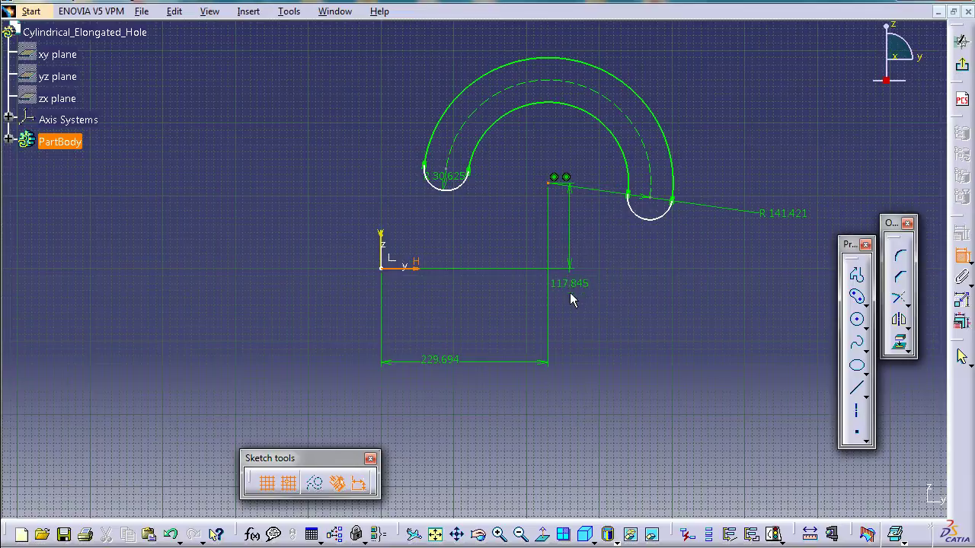
click(617, 398)
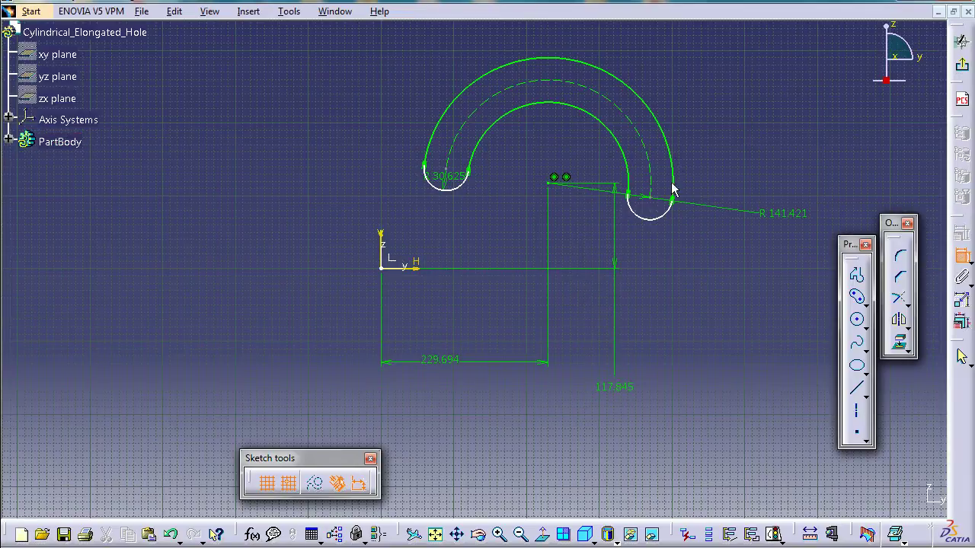
click(663, 220)
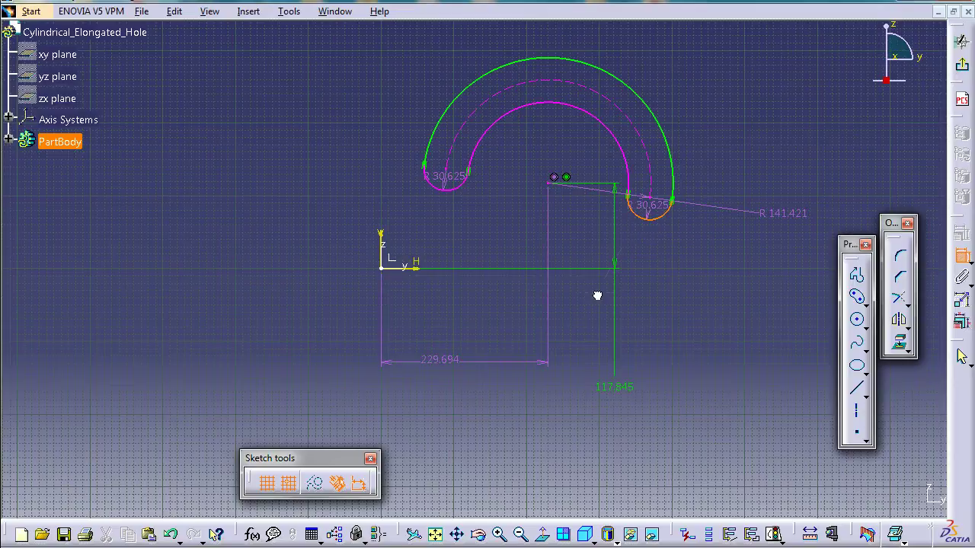
click(622, 285)
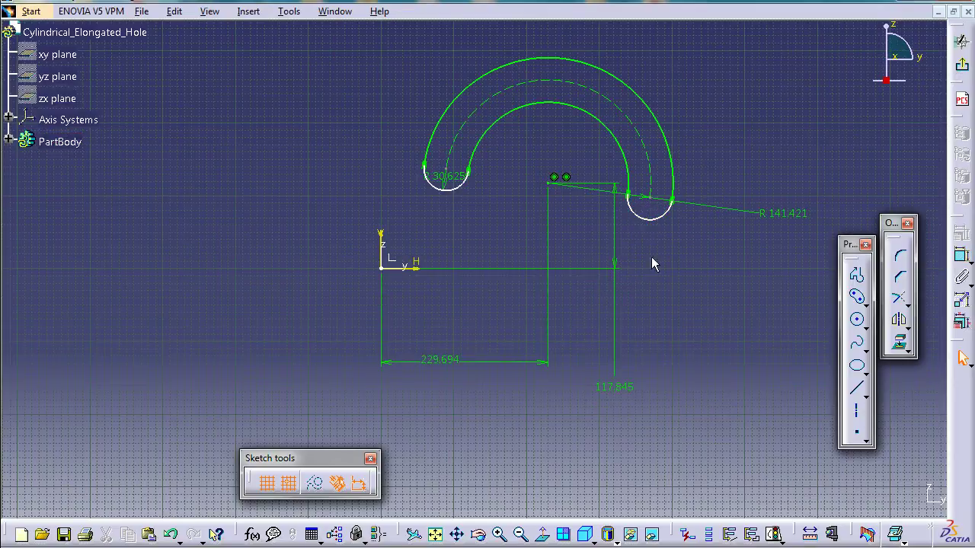
Move the profile's right rounded end up along the arc to roughly the height of the left end
drag(657, 224, 745, 192)
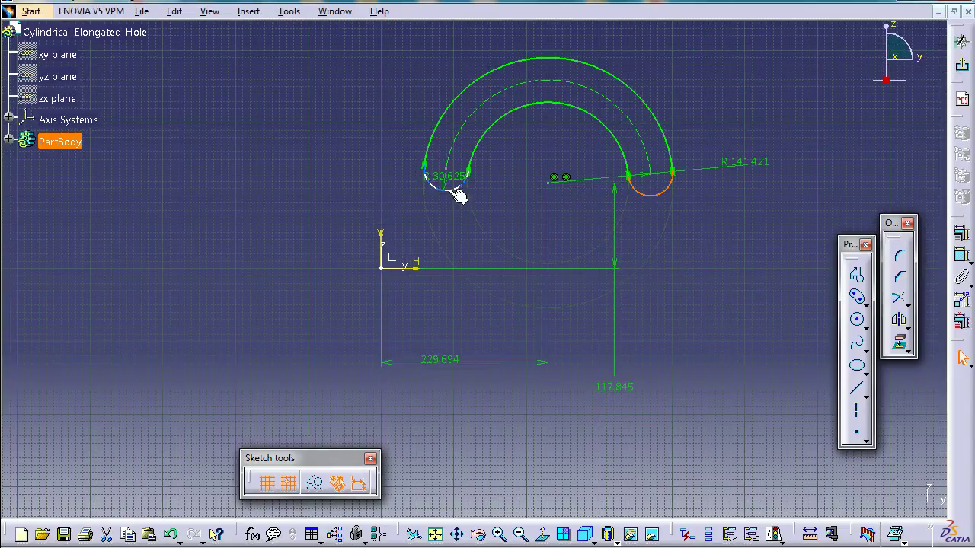
mouse_move(457, 194)
mouse_down()
mouse_move(437, 269)
mouse_move(437, 157)
mouse_move(440, 190)
mouse_up()
click(746, 279)
Dimension the distance from the profile's right rounded end to the H axis, placing the dimension beside the profile
click(957, 256)
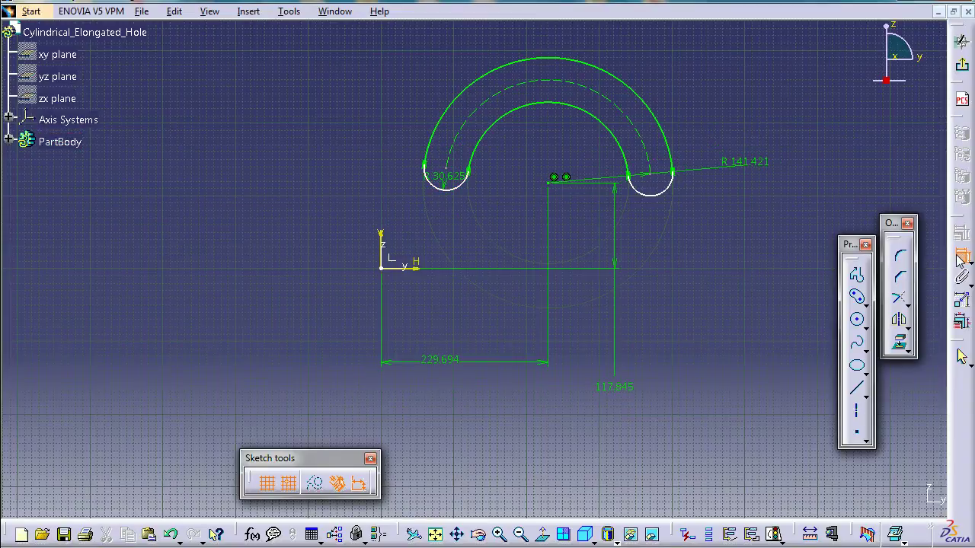
click(661, 200)
mouse_move(662, 200)
mouse_down()
mouse_move(626, 263)
mouse_move(447, 281)
mouse_move(413, 266)
mouse_move(424, 276)
mouse_up()
click(425, 274)
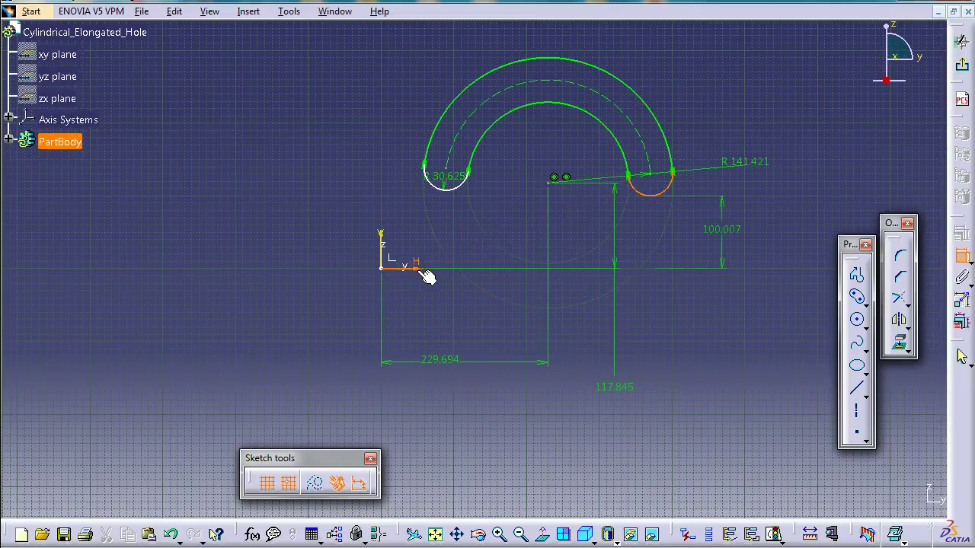
click(743, 242)
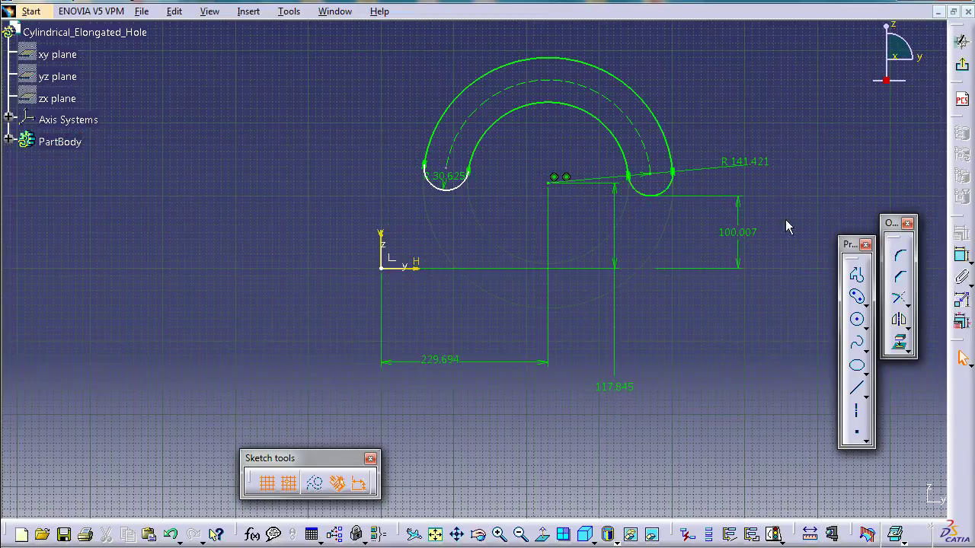
Dimension the distance from the profile's left rounded end to the H axis, placing the dimension just below that end
click(964, 257)
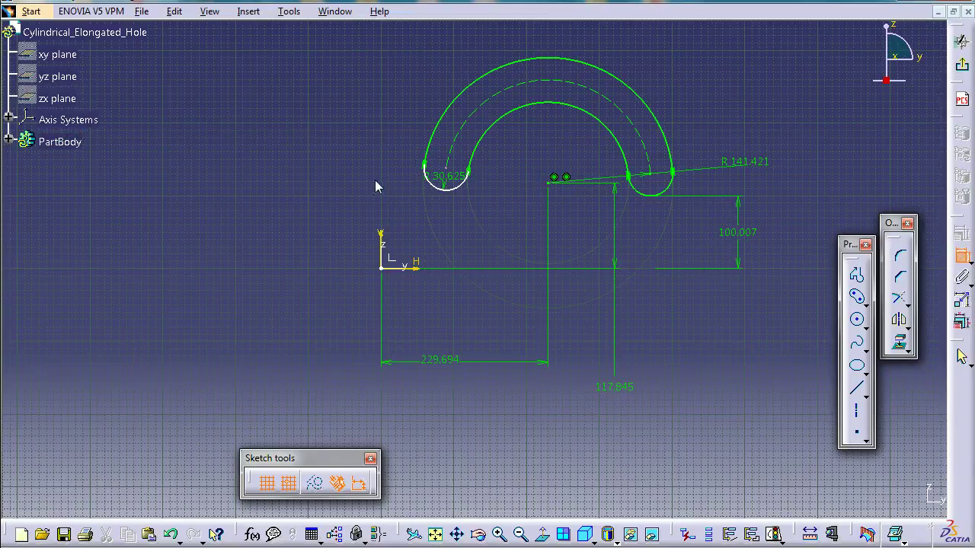
click(456, 186)
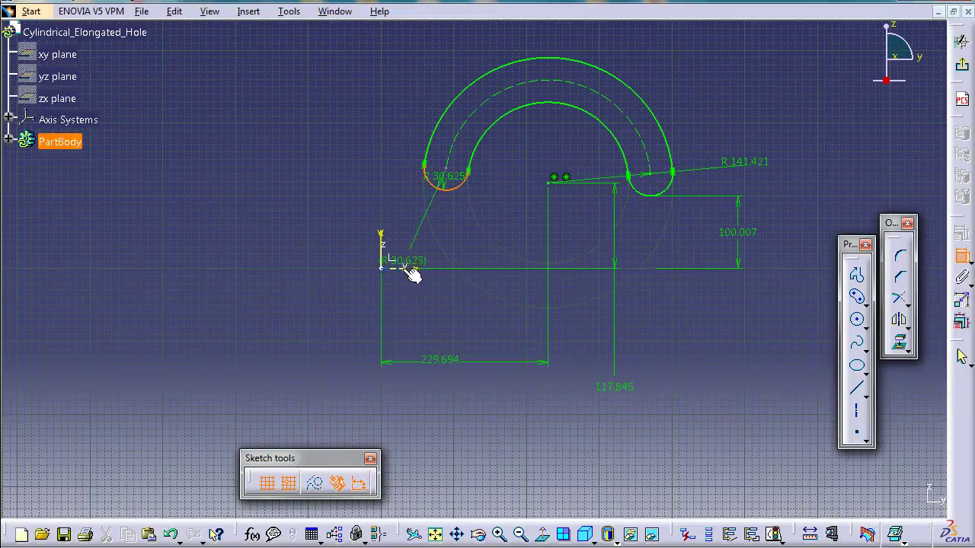
click(420, 268)
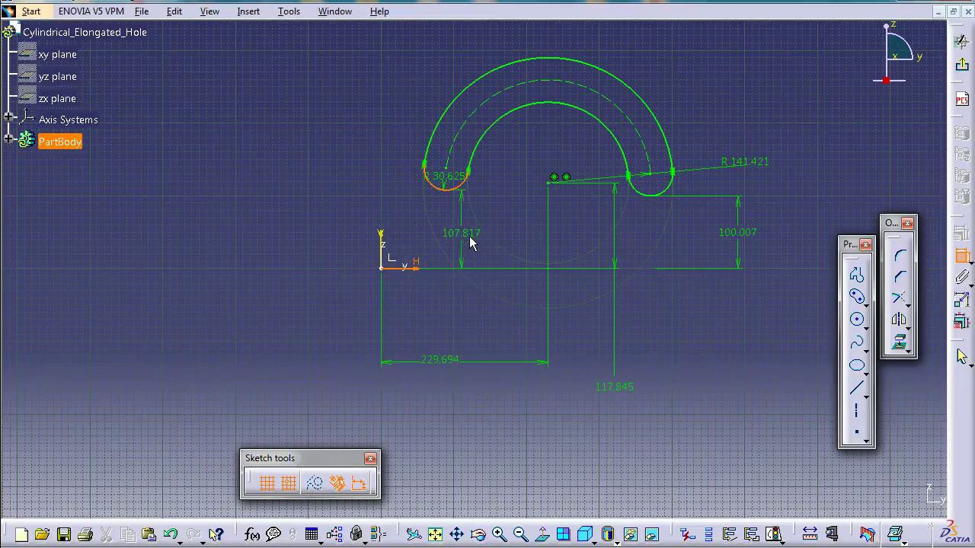
click(472, 238)
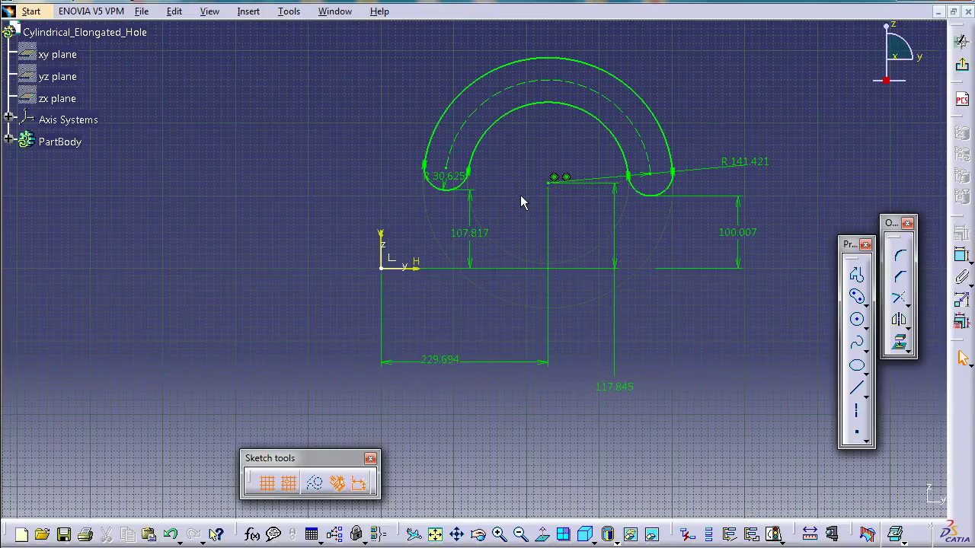
Set the radius of the profile's centre arc to 130 mm and the left rounded end's distance from the H axis to 90 mm
double_click(753, 171)
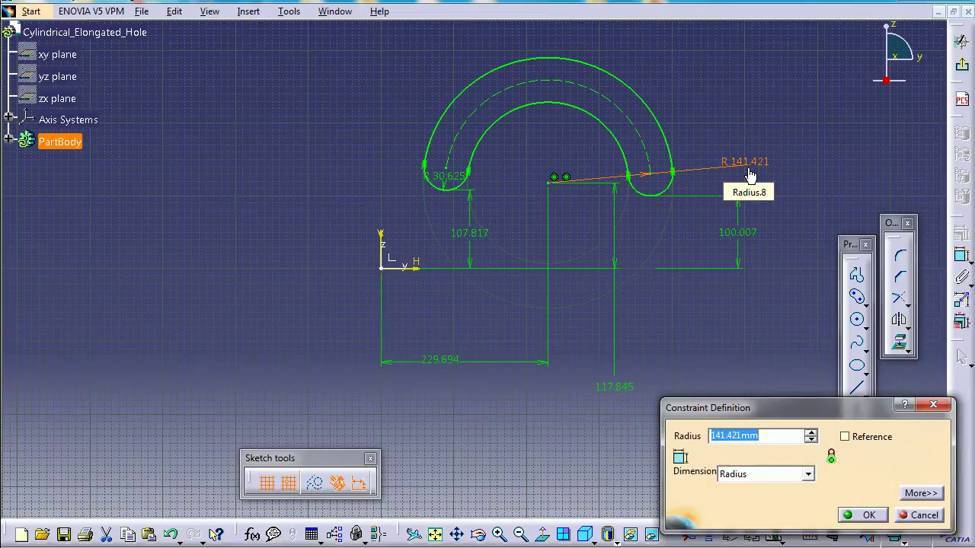
text(130)
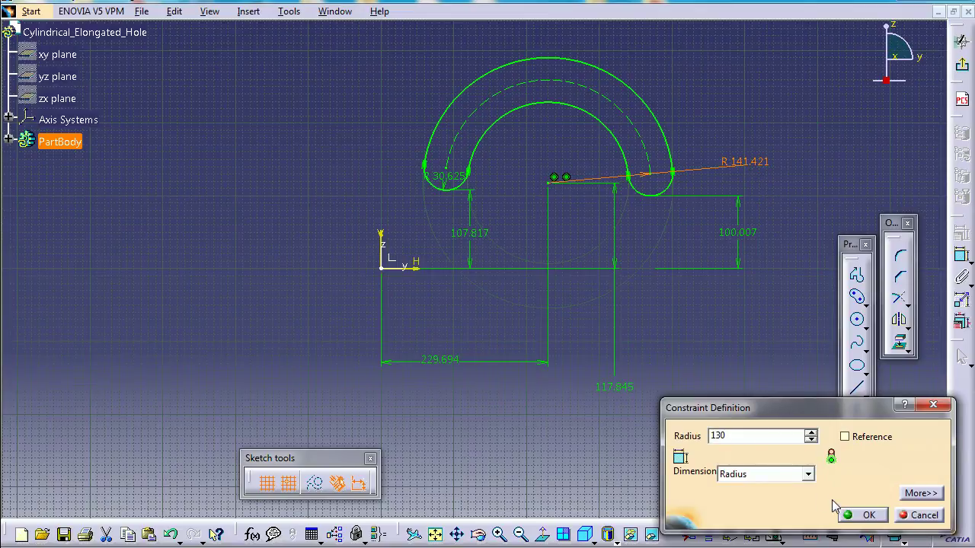
key(Return)
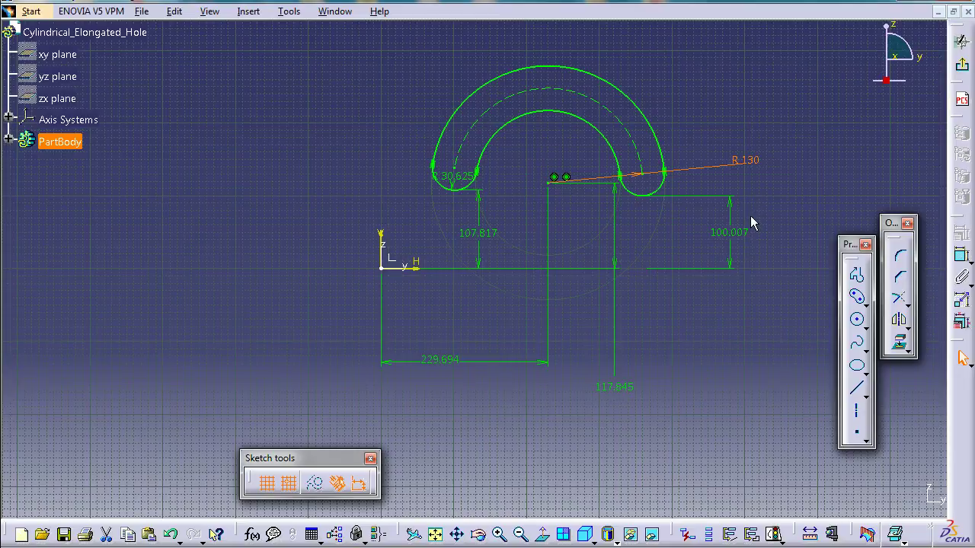
double_click(485, 239)
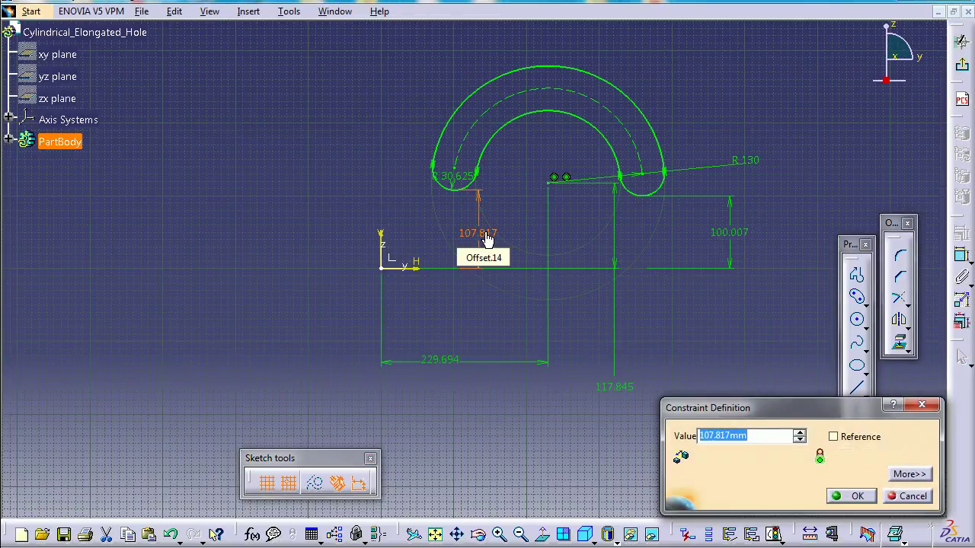
text(90)
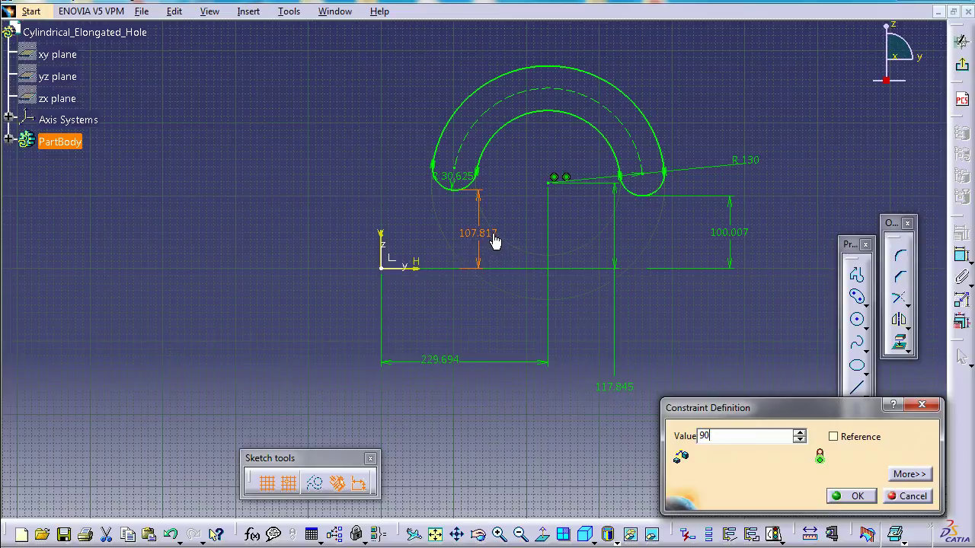
key(Return)
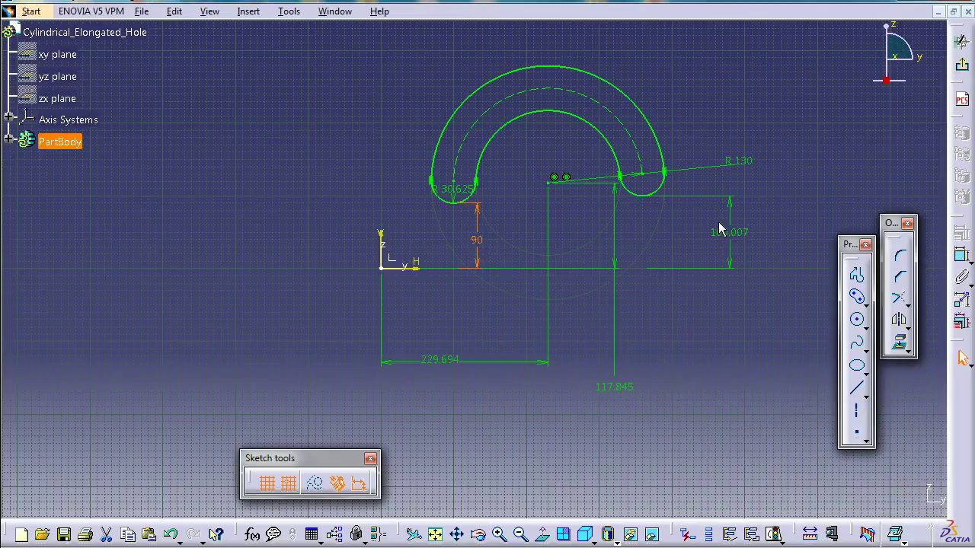
Set the horizontal distance between the arc centre point and the sketch origin to 200 mm
double_click(442, 368)
text(2)
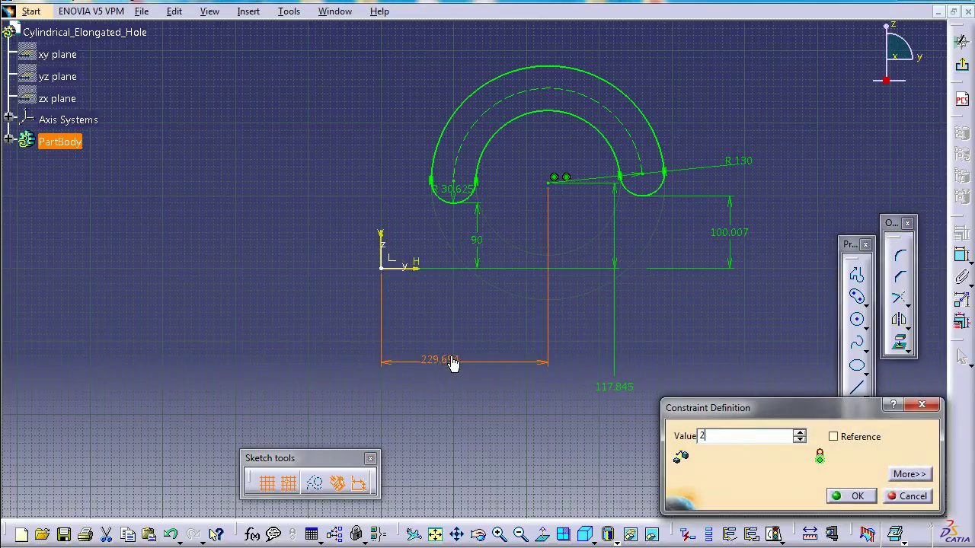
text(00)
key(Return)
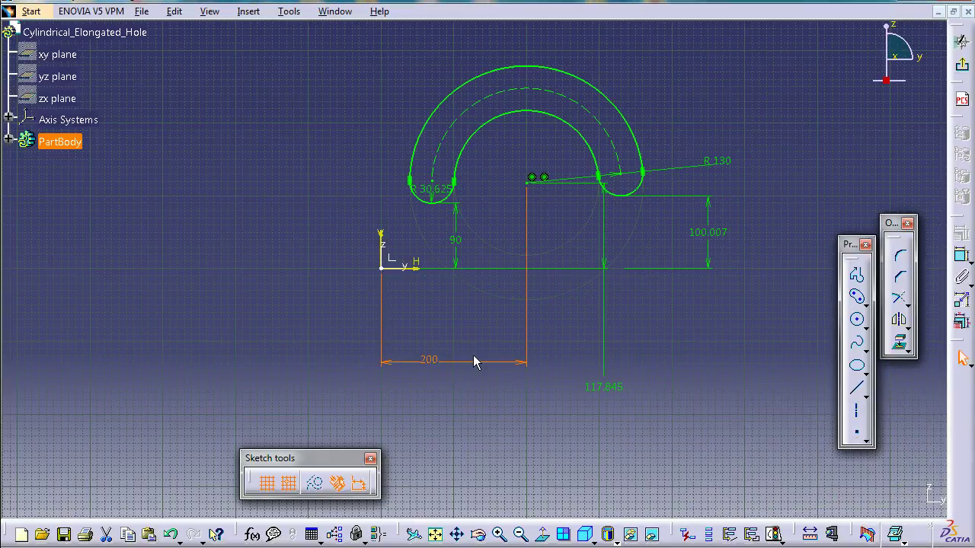
Set the arc centre's horizontal distance from the sketch origin to 0 and exit the sketch
double_click(443, 362)
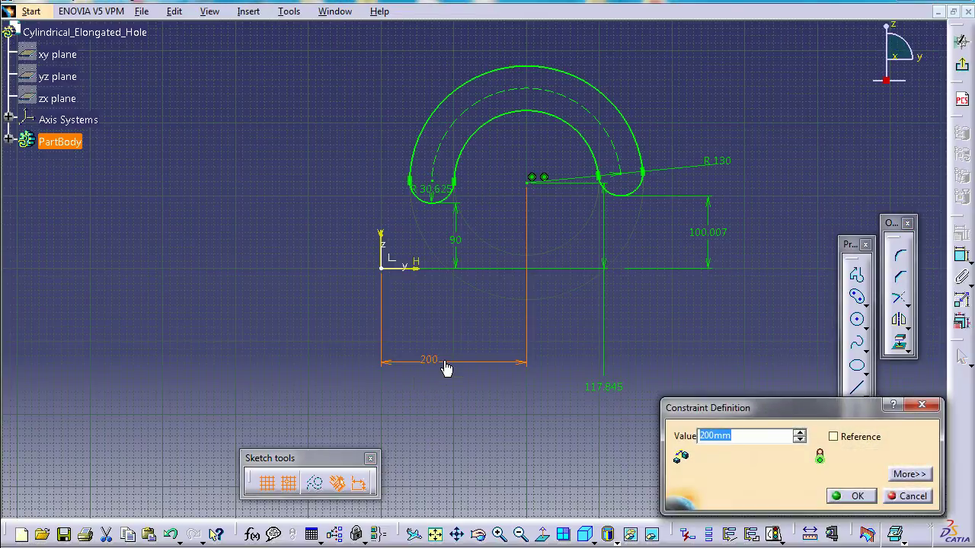
text(0)
key(Return)
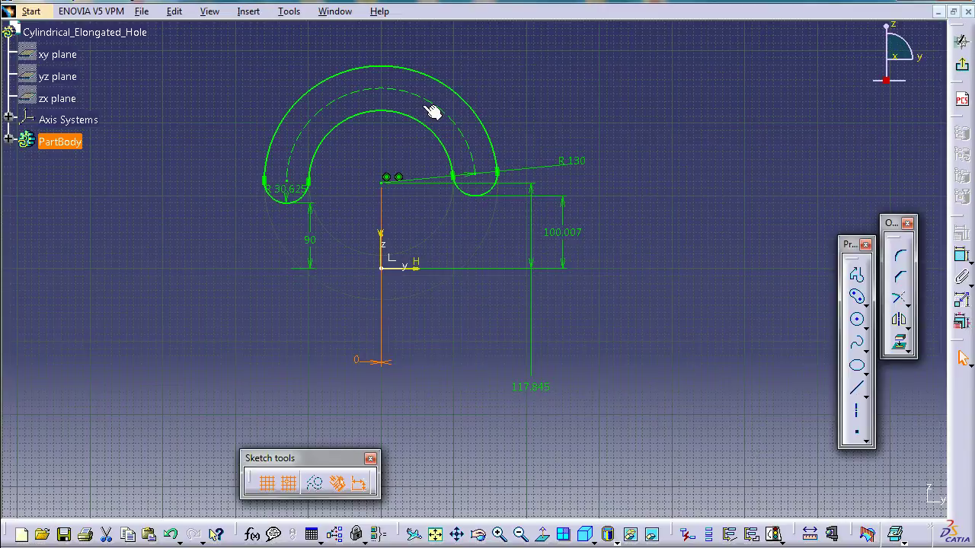
click(963, 70)
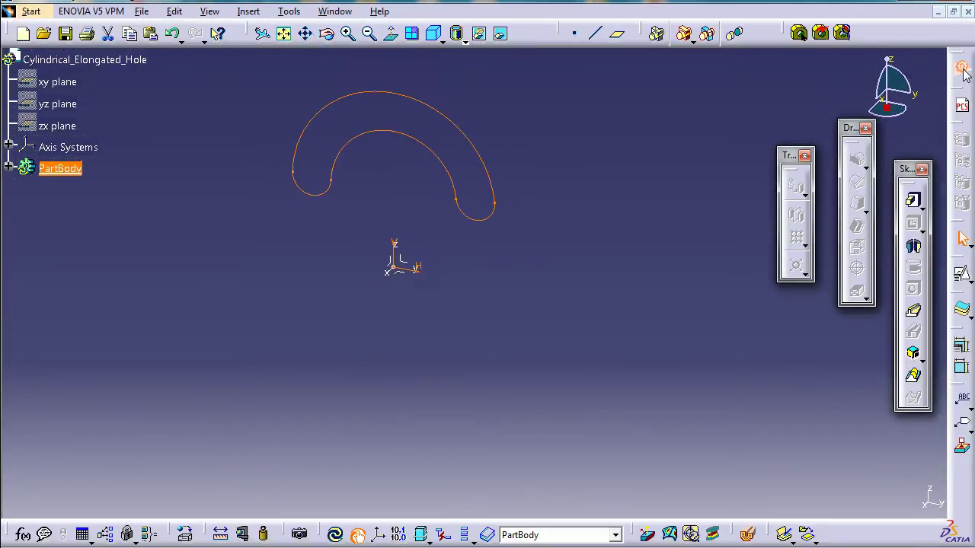